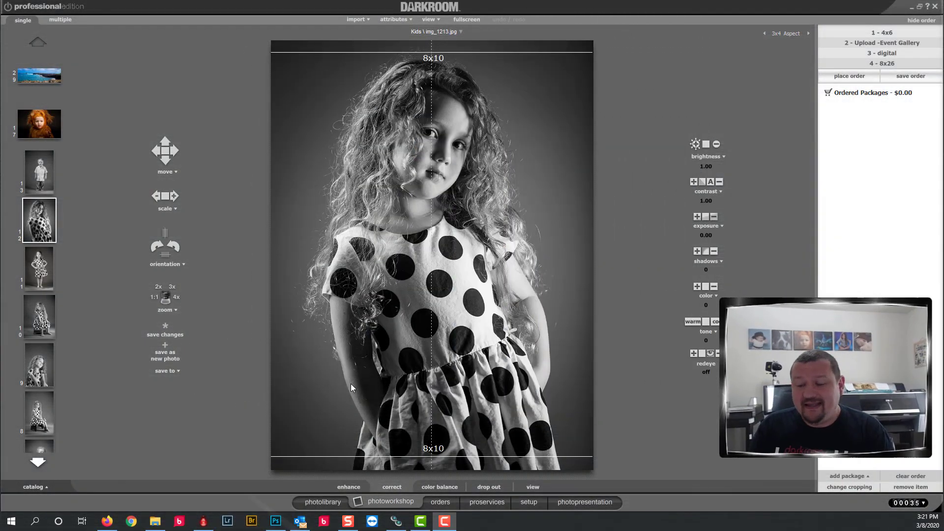
- Switch to the browser, open the Drivers & Tools downloads on the DNP support site and accept the software license agreement
click(528, 502)
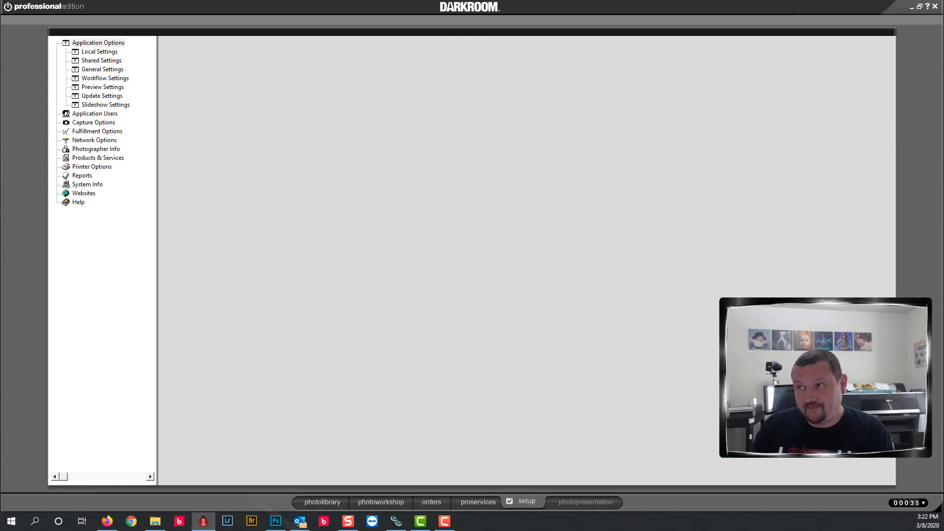
click(912, 7)
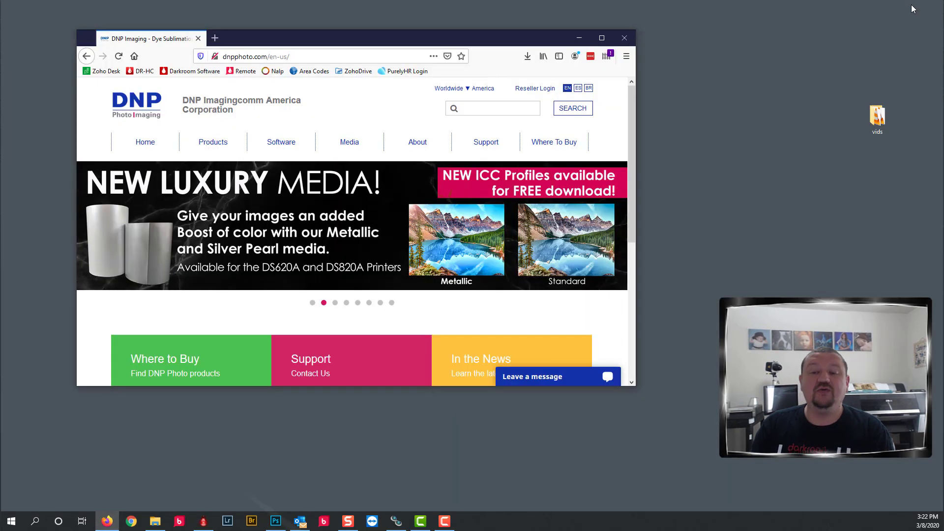
mouse_move(486, 143)
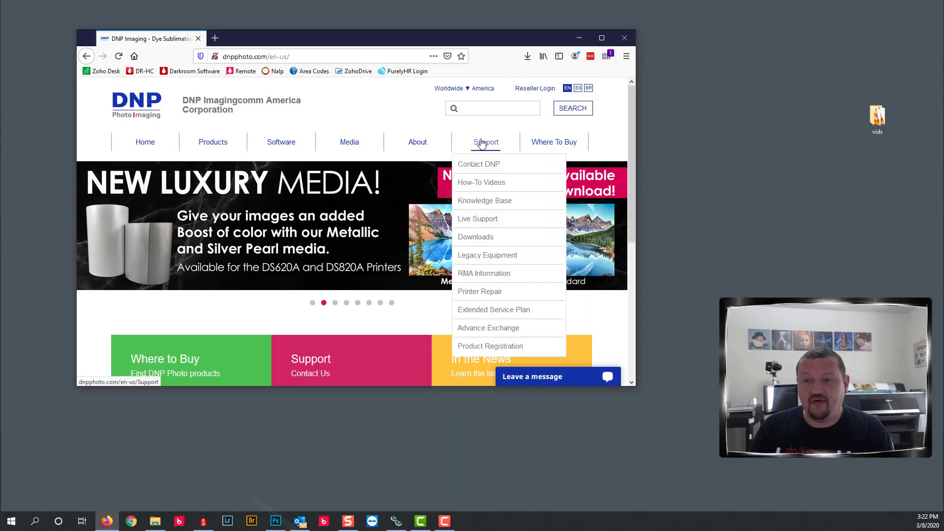
click(475, 240)
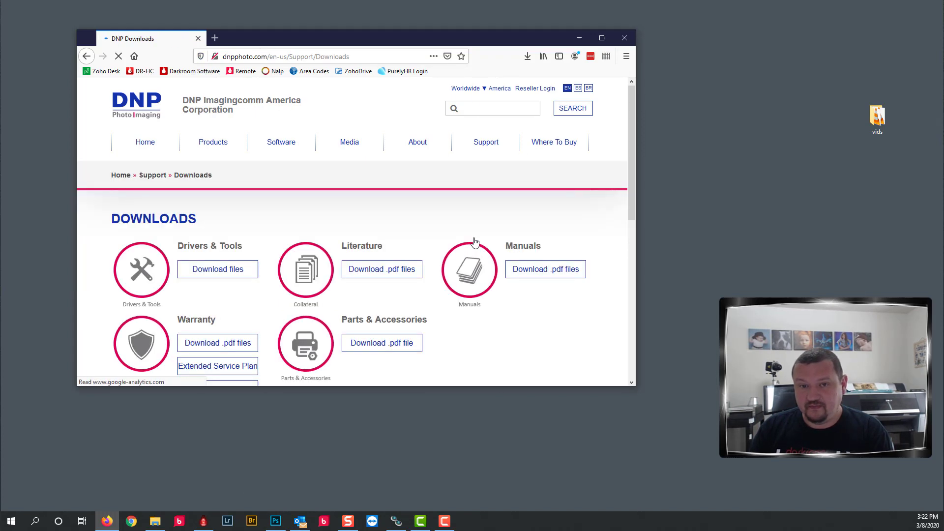
click(216, 272)
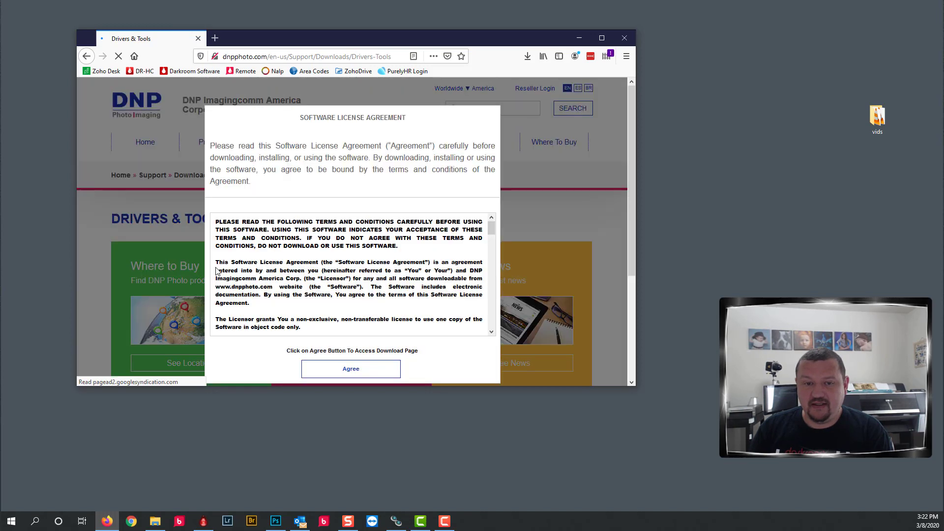
click(369, 368)
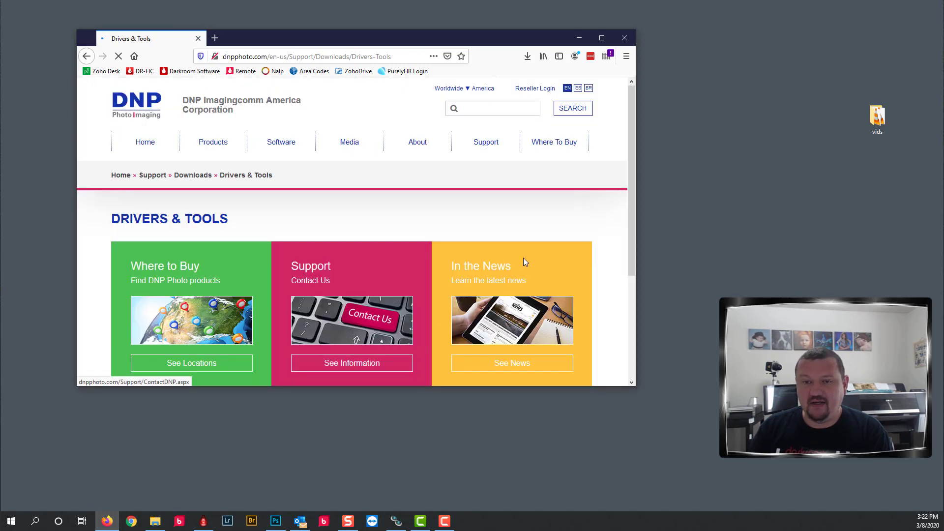
- Download the Current ICC Profiles for RX and DS Series Printers and save the zip file
scroll(565, 207, down, 3)
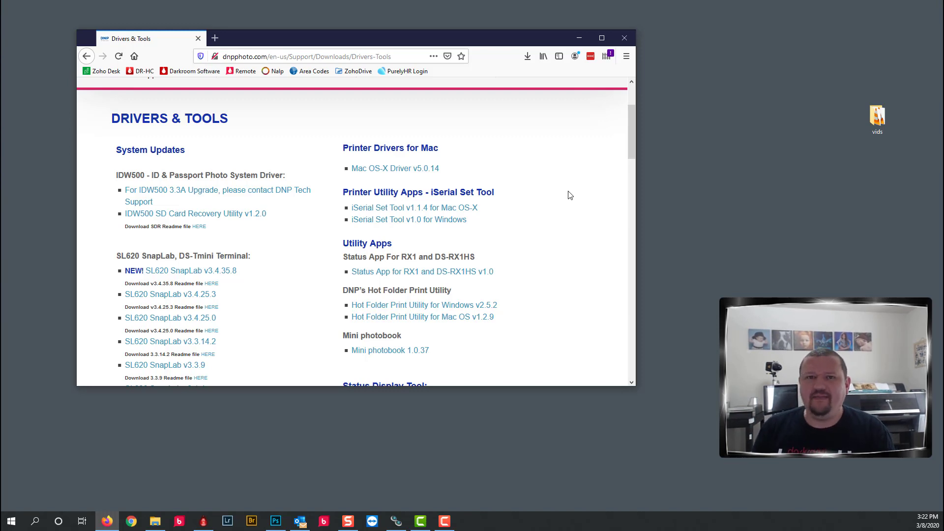
scroll(312, 186, down, 10)
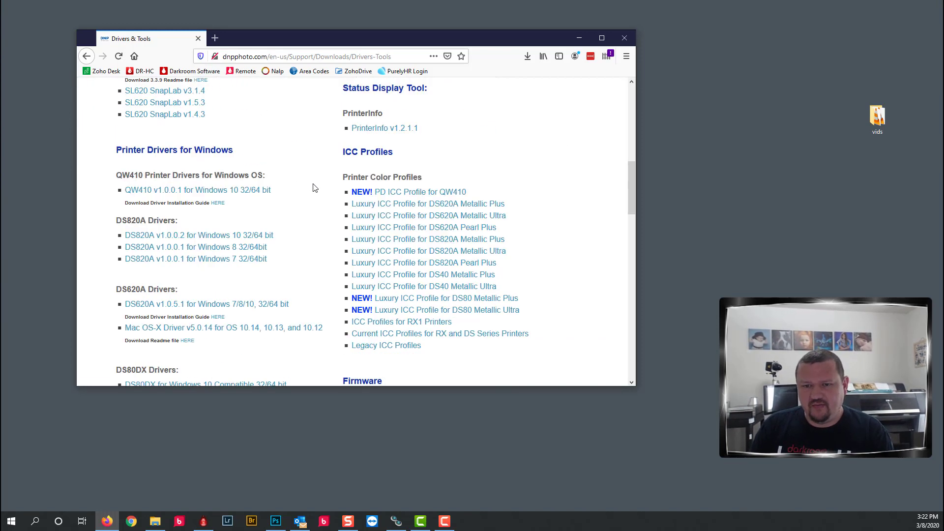
scroll(343, 210, down, 3)
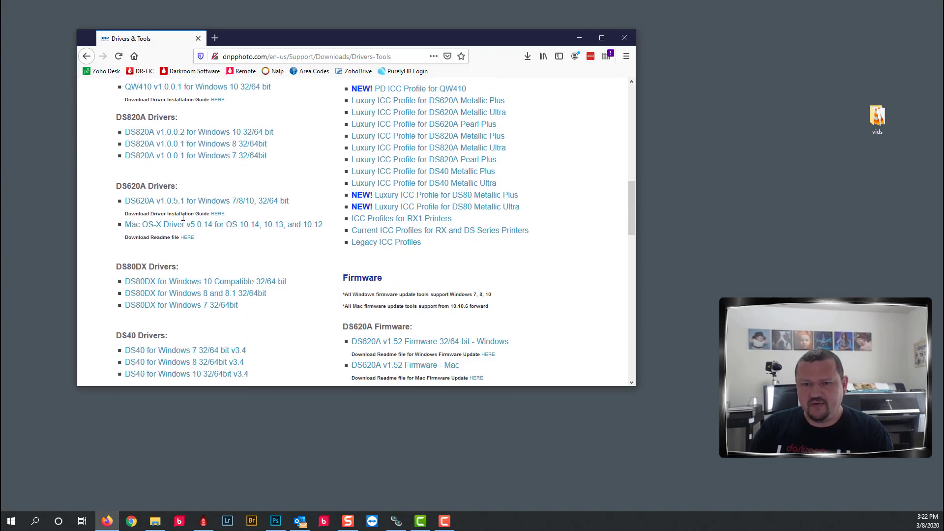
click(411, 234)
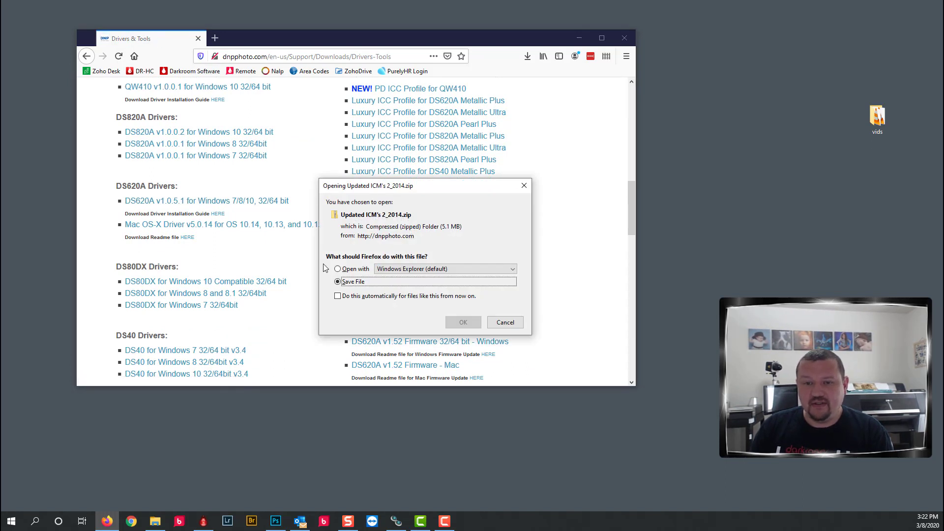
click(463, 322)
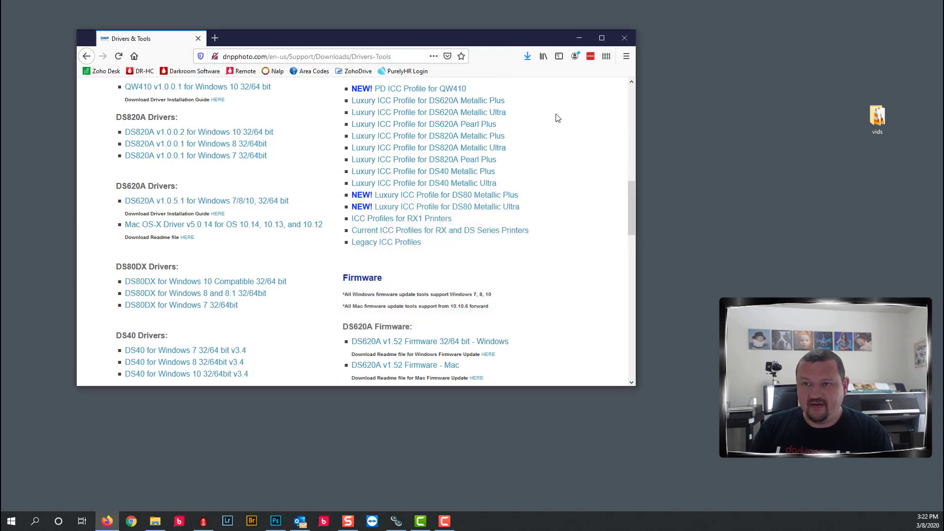
- Show the downloaded file in its folder and open Updated ICM's 2_2014.zip down to the inner Updated ICMs 2_2014 folder
click(527, 56)
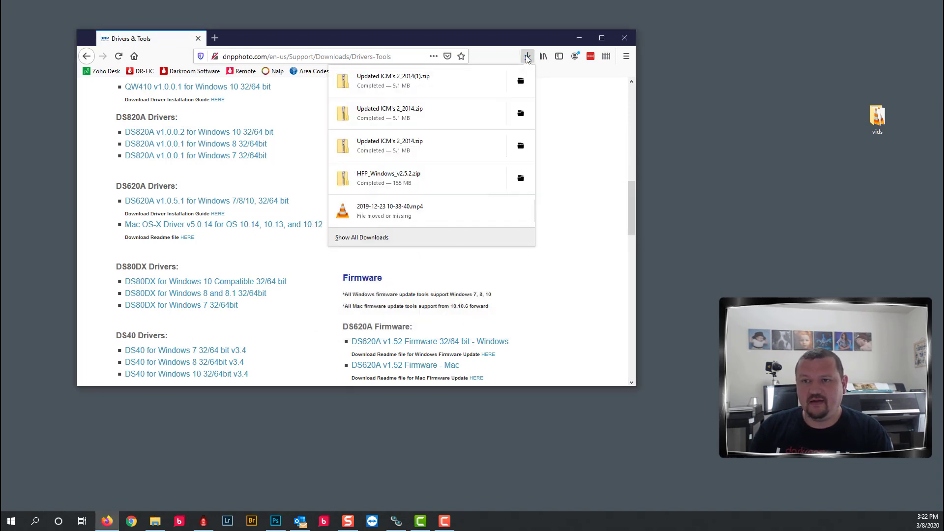
click(521, 81)
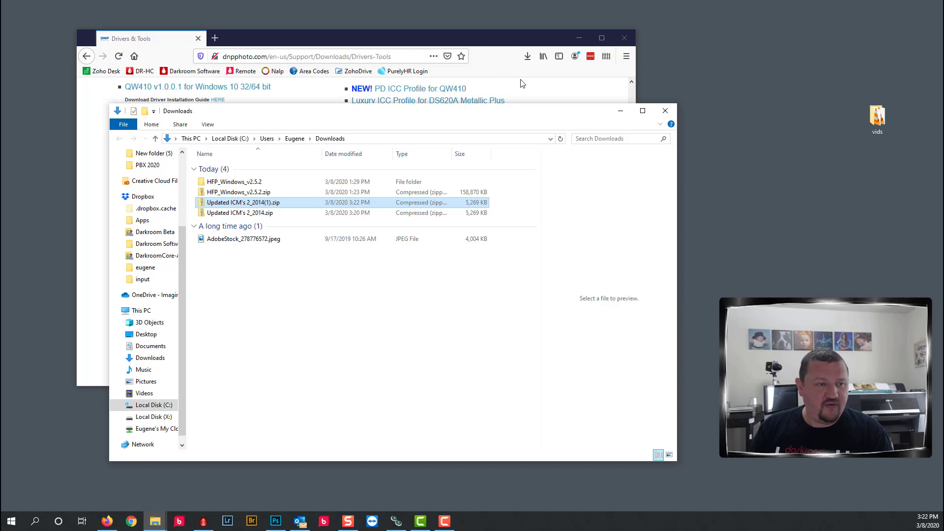
double_click(231, 213)
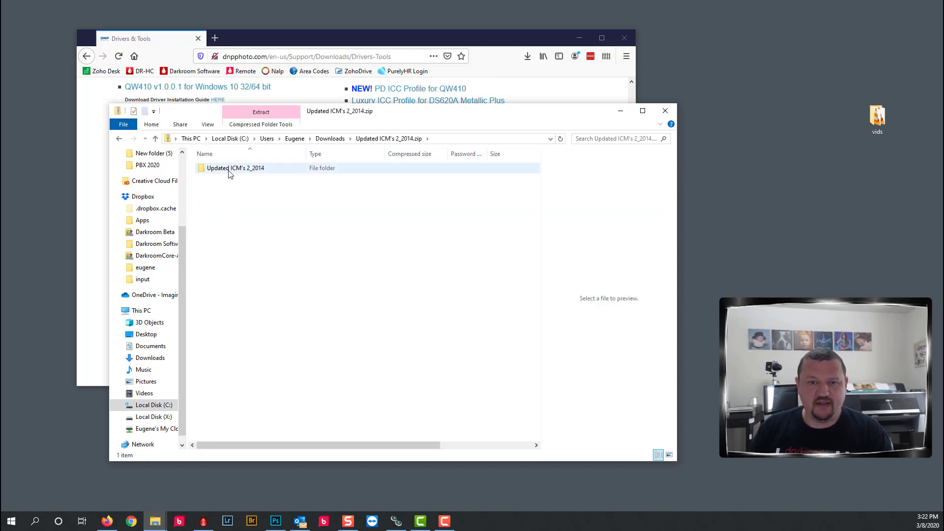
double_click(229, 172)
click(228, 169)
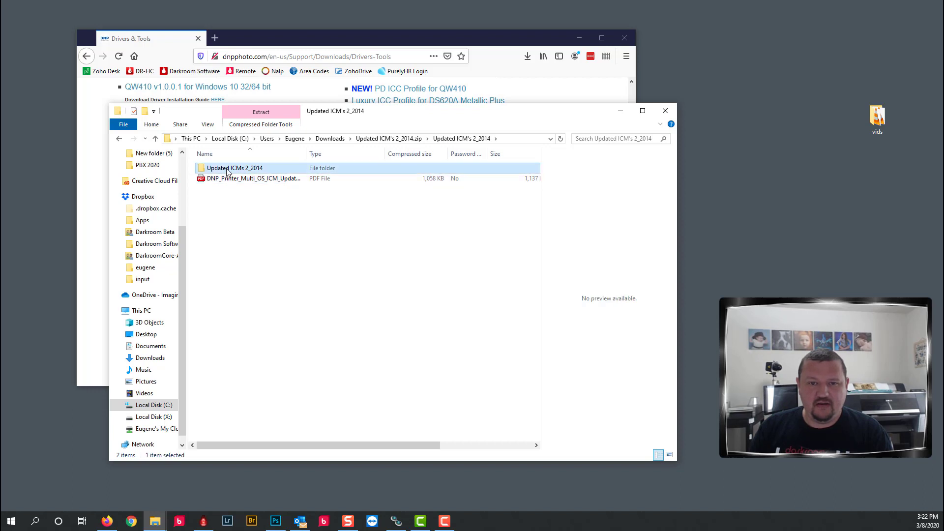
double_click(227, 170)
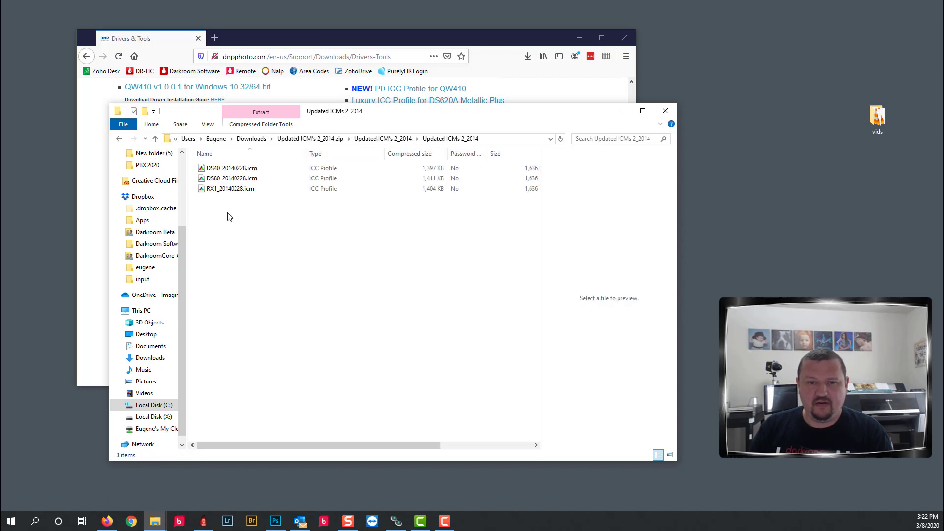
- Install the color profiles DS40_20140228.icm, DS80_20140228.icm and RX1_20140228.icm
click(228, 168)
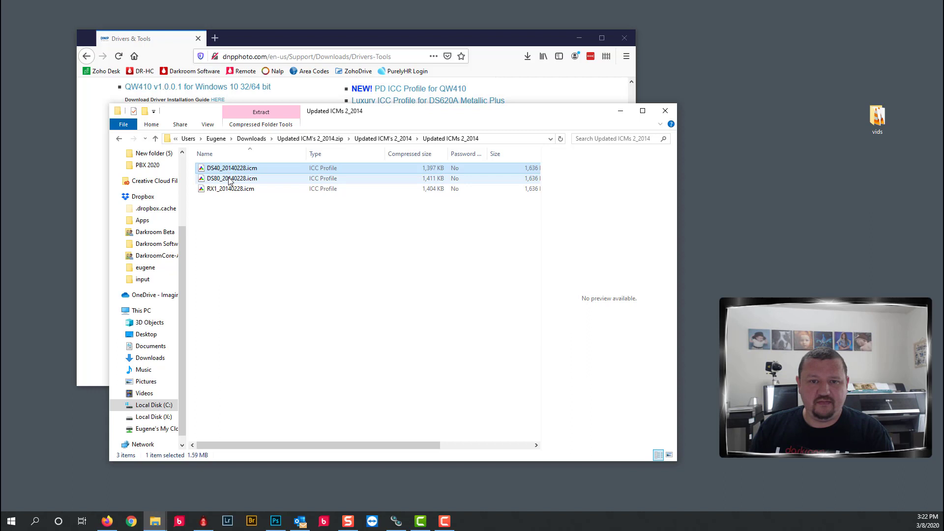
click(229, 181)
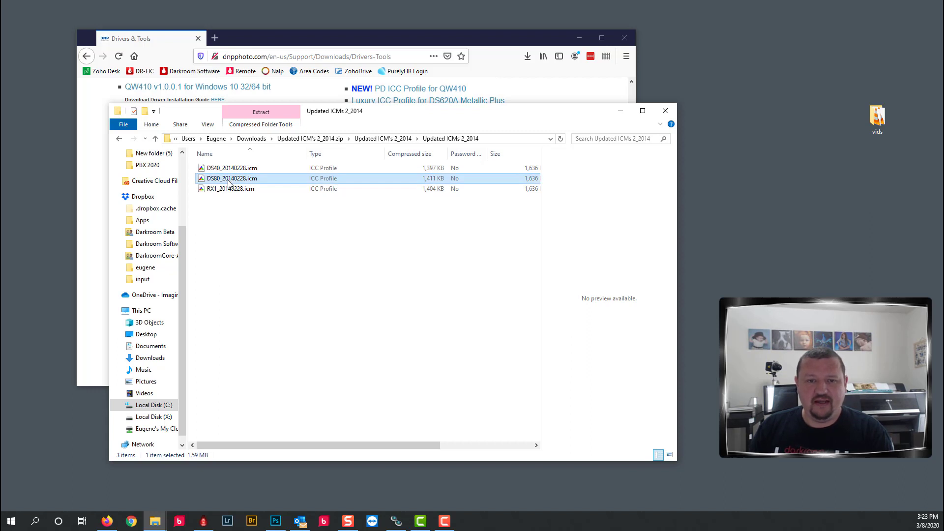
click(224, 190)
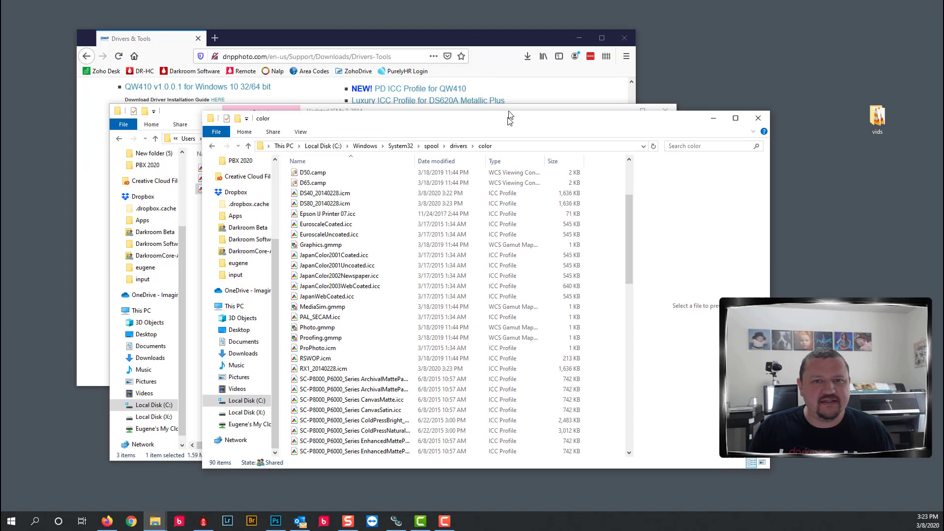
- Check the full path of the Windows color profile folder, and close the folder windows and the browser
click(444, 90)
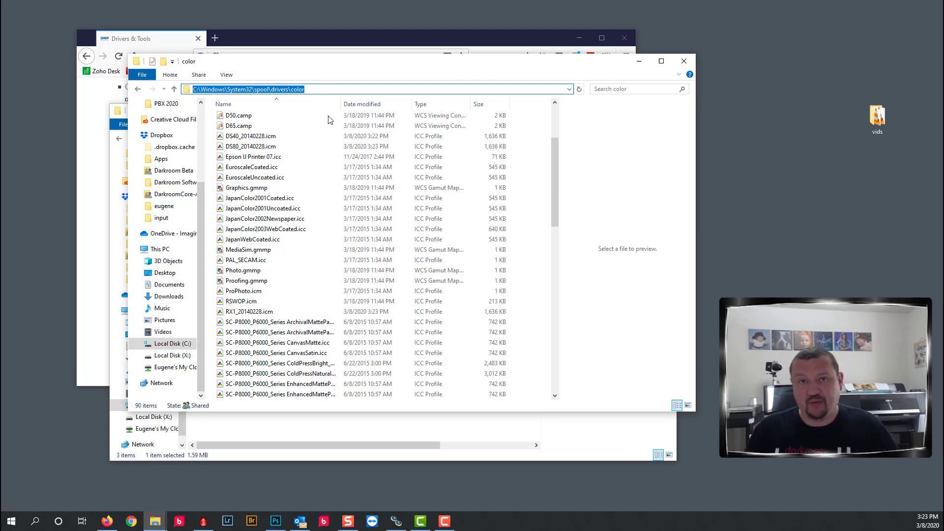
click(684, 61)
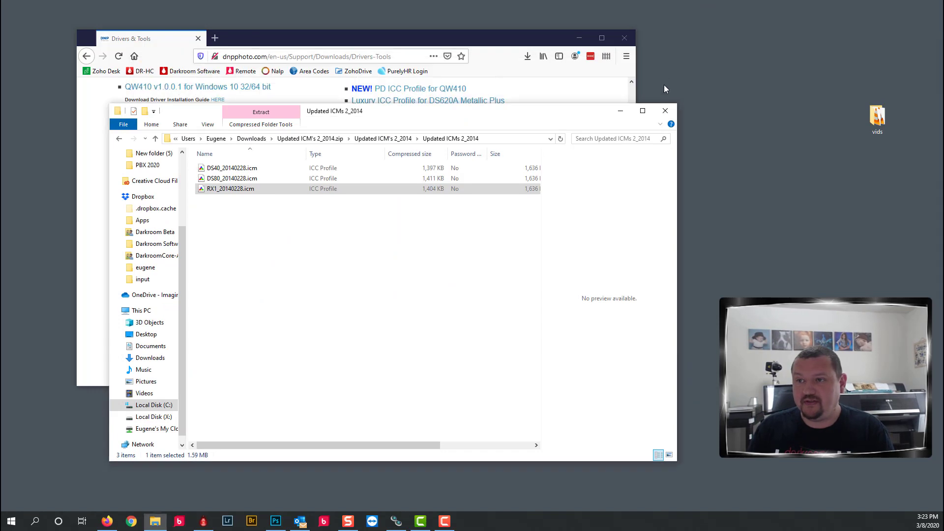
click(665, 112)
click(623, 37)
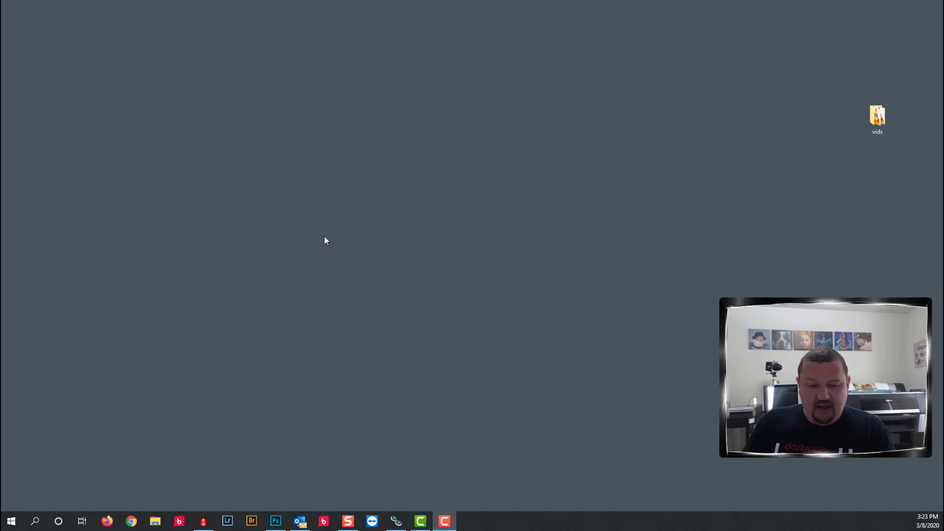
- Switch to Darkroom and open the color settings of the DNP DS40 printer in the printer options
click(203, 521)
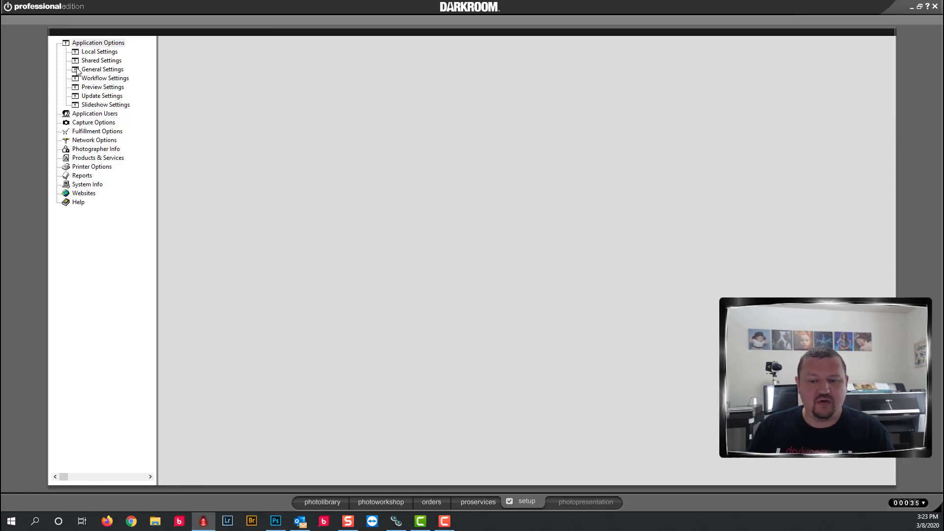
click(87, 167)
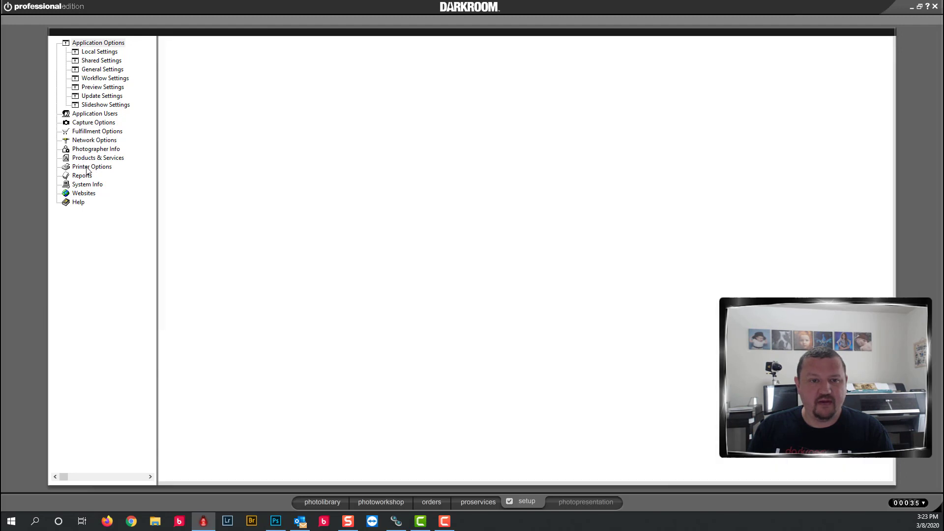
click(227, 94)
double_click(228, 95)
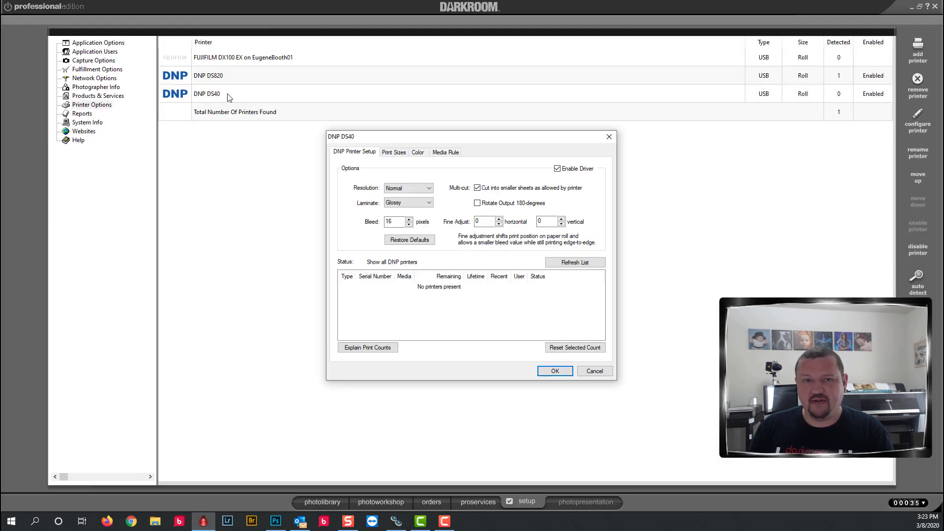
click(417, 152)
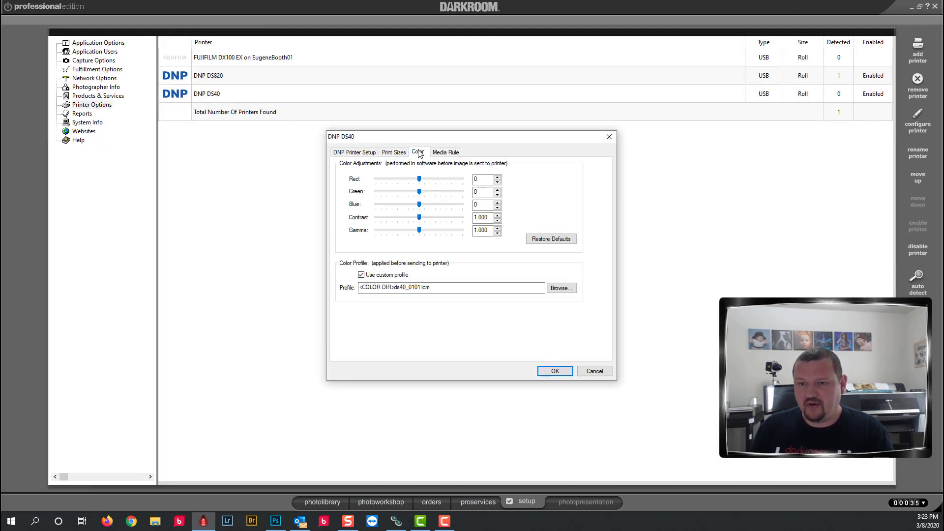
- Choose DS40_20140228.icm as the DNP DS40 printer's custom color profile and save the printer settings
click(567, 289)
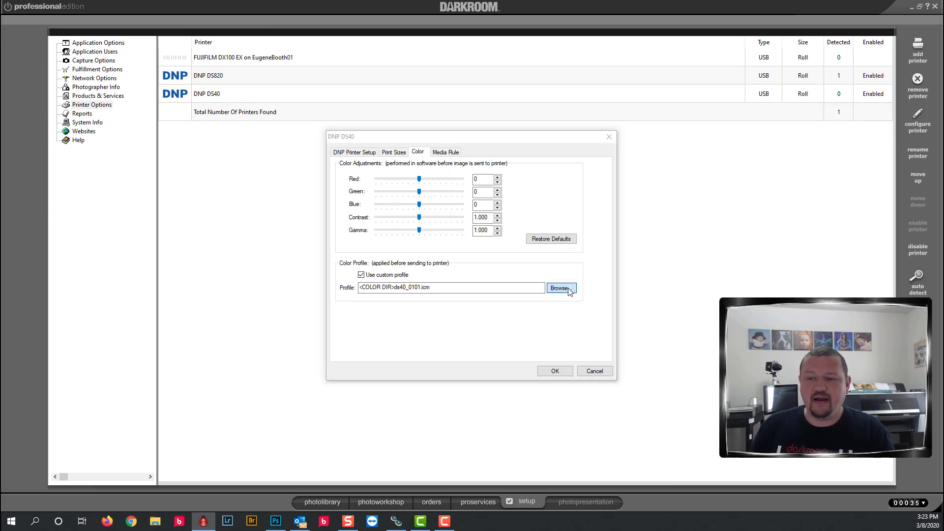
drag(586, 222, 588, 232)
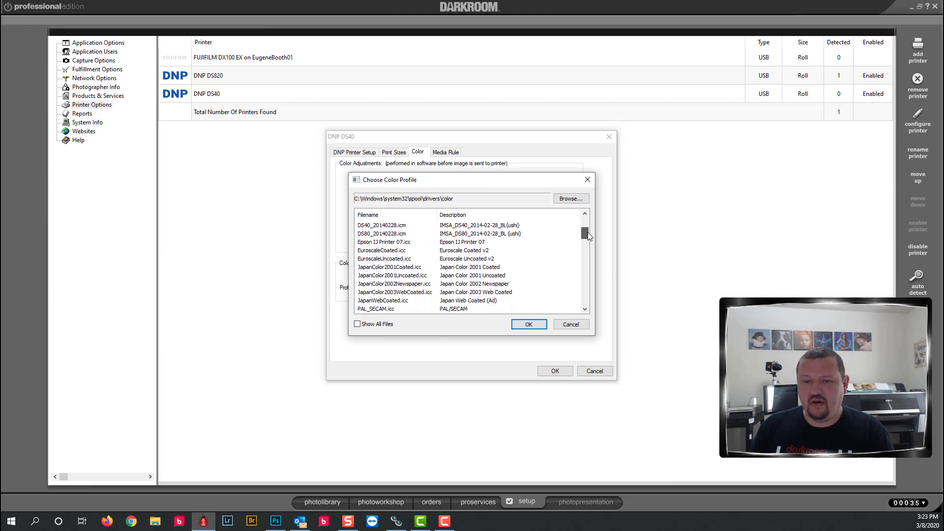
click(387, 225)
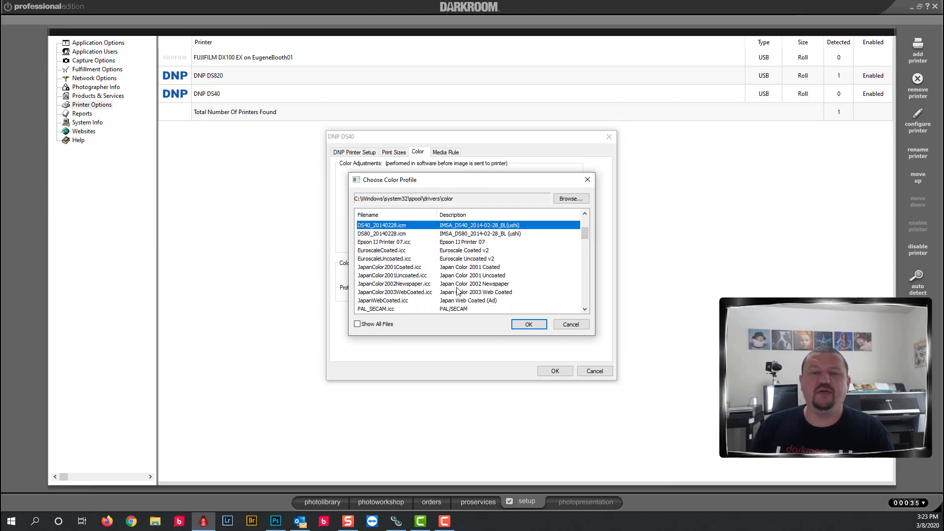
drag(462, 183, 591, 190)
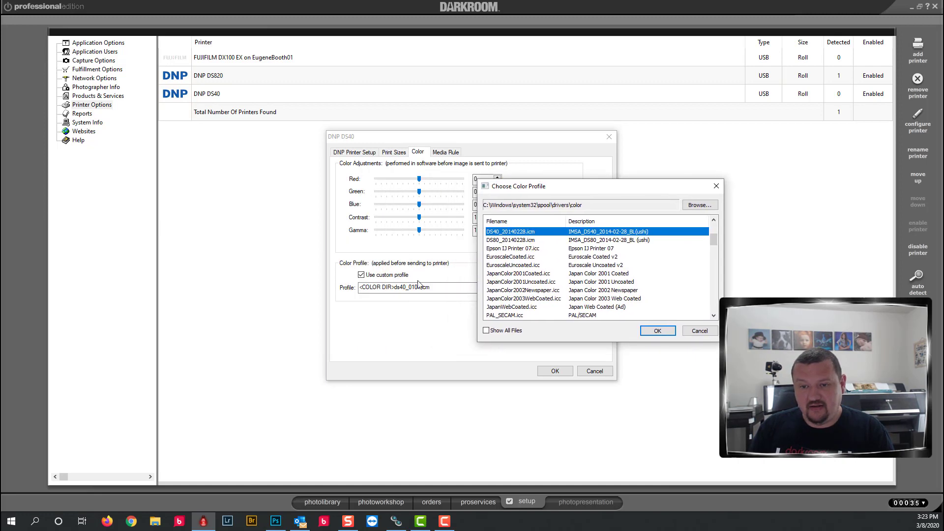
click(656, 330)
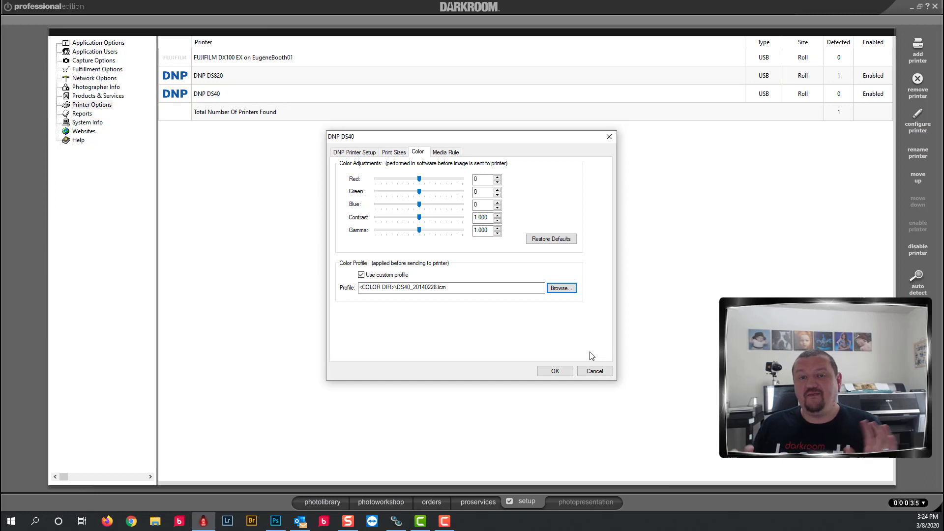
click(553, 370)
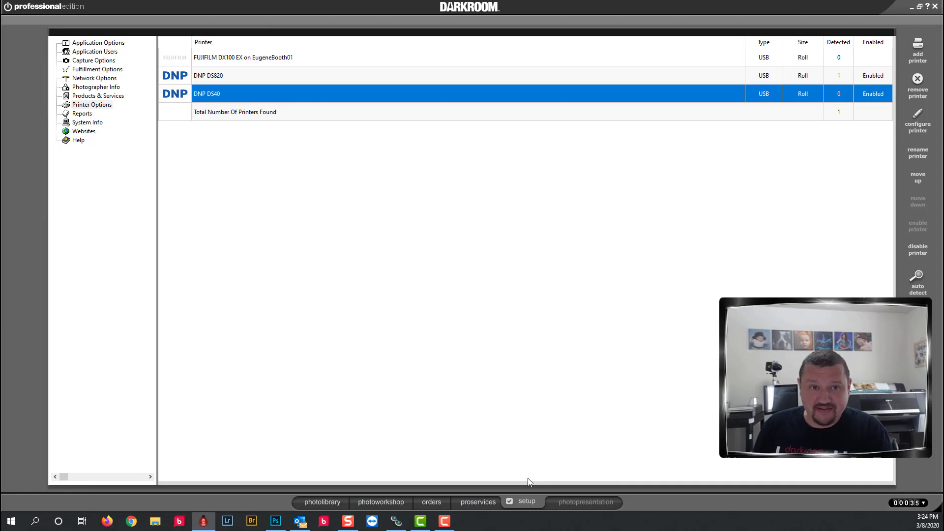
click(83, 106)
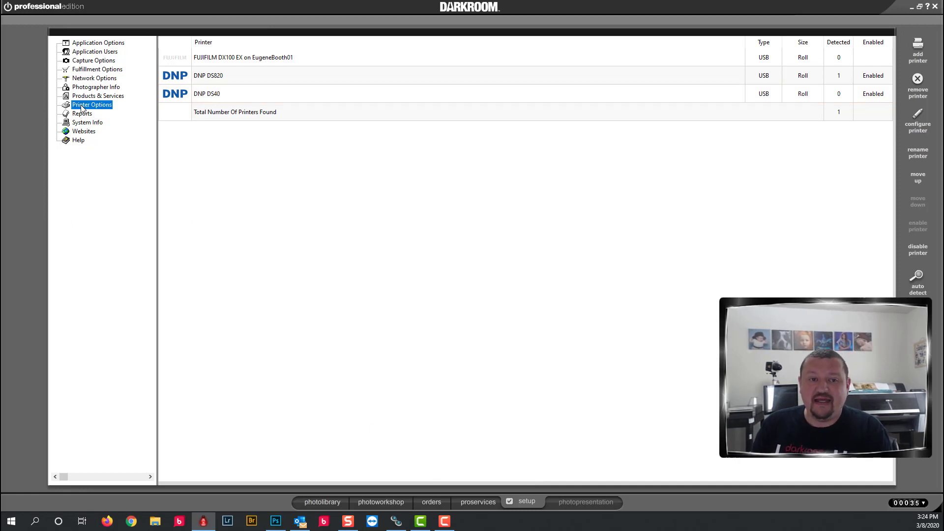